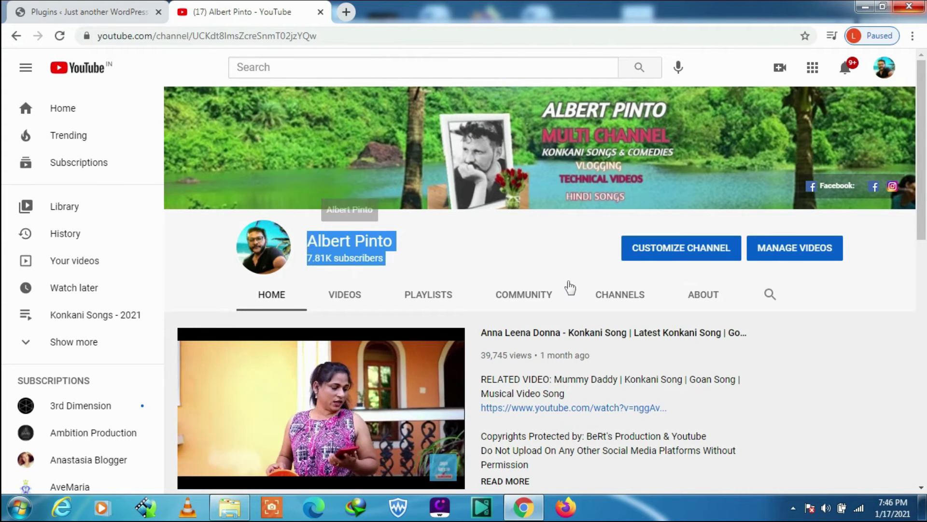
Scroll down the YouTube channel page through its uploads.
scroll(571, 288, "down", 5)
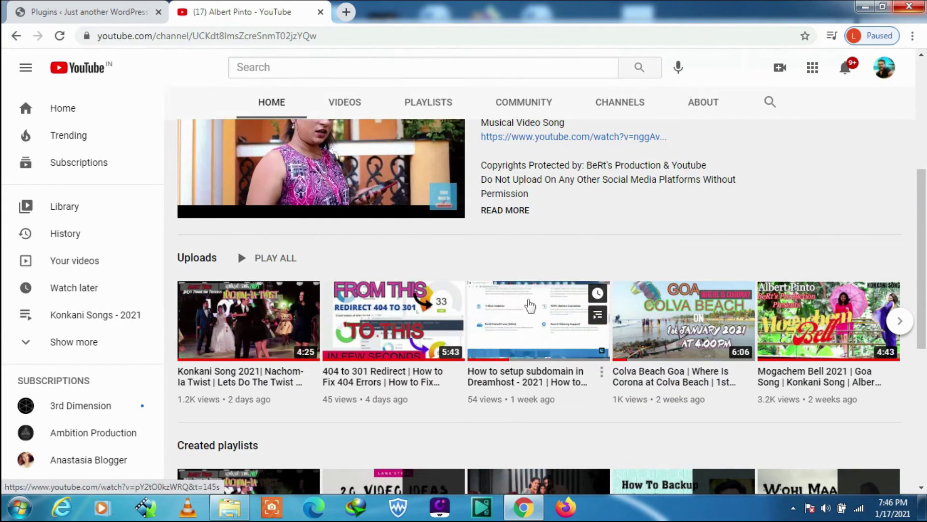
scroll(530, 305, "down", 3)
scroll(514, 296, "down", 4)
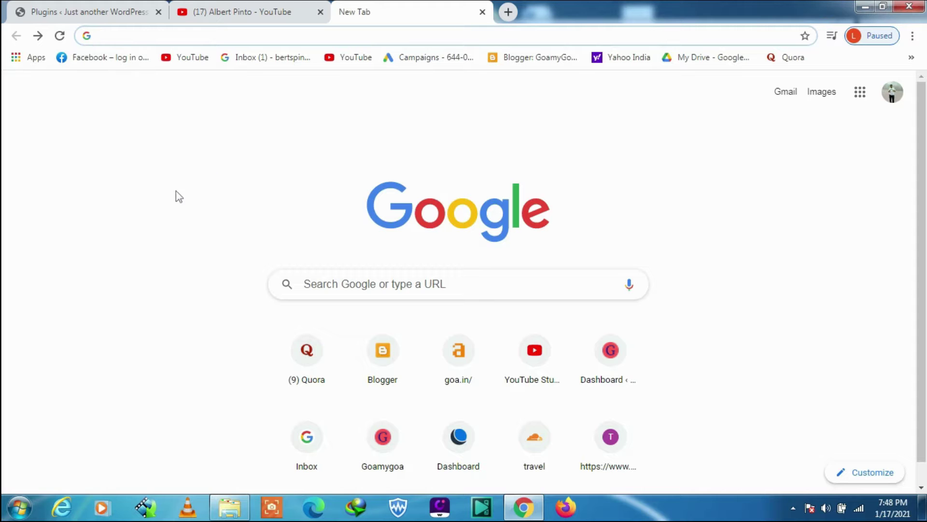
Search Google for 'appearance not found in wordpress admin'.
type("ap")
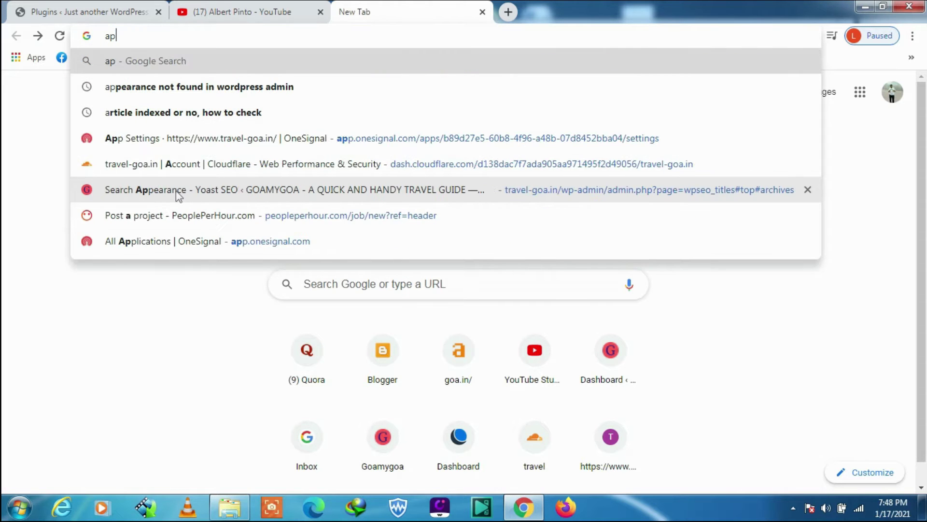
type("pe")
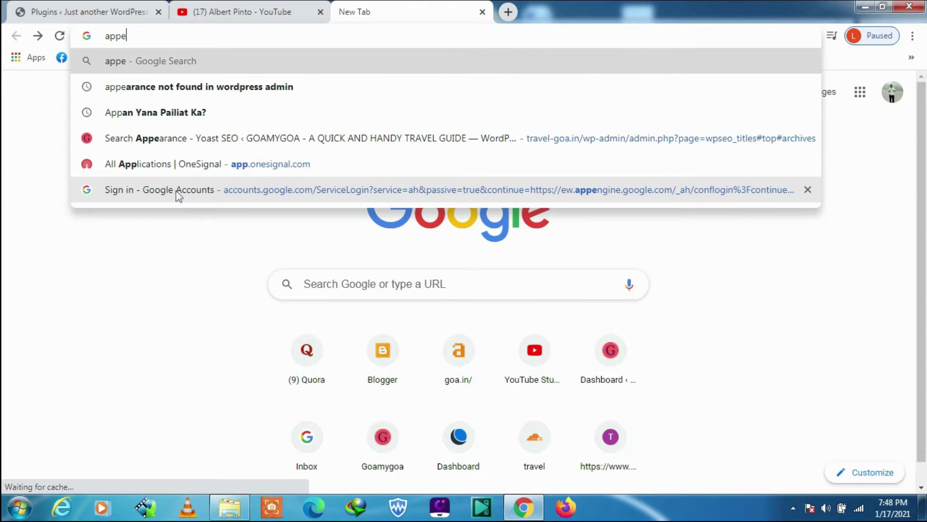
type("arance")
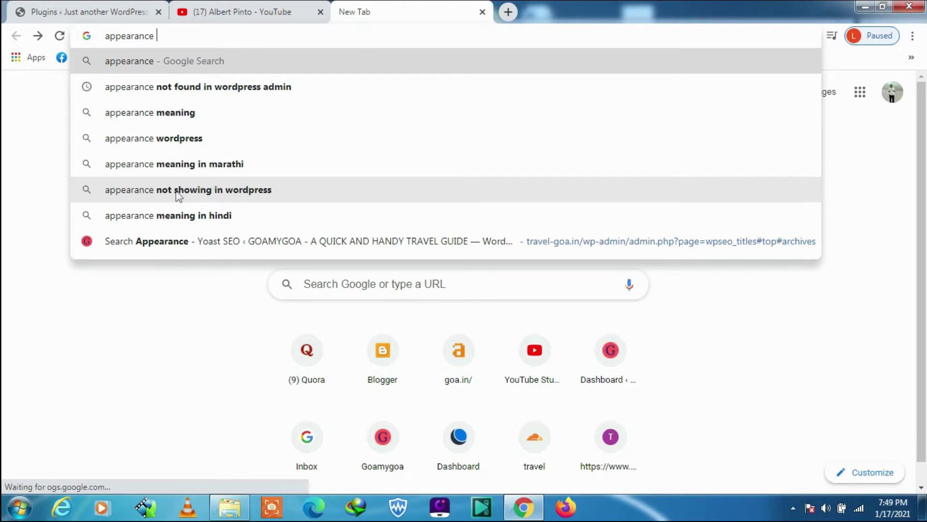
type(" not")
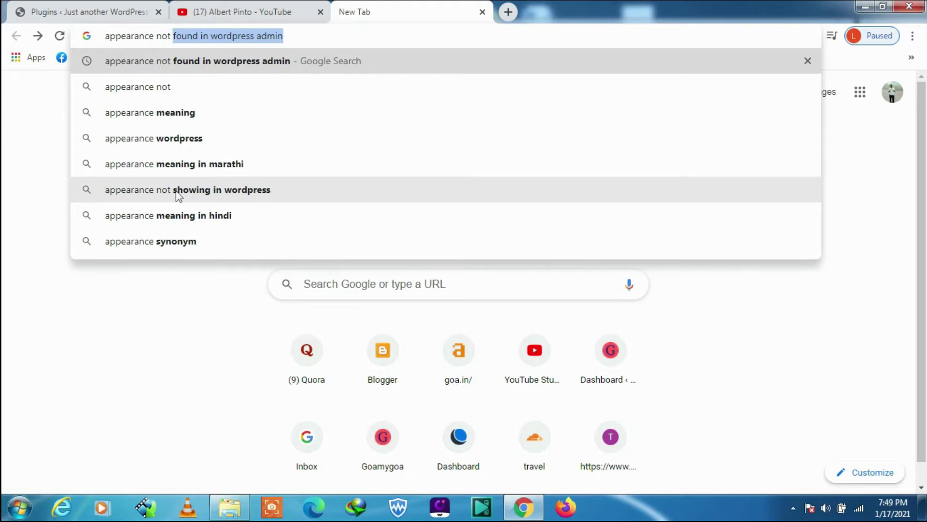
key("Return")
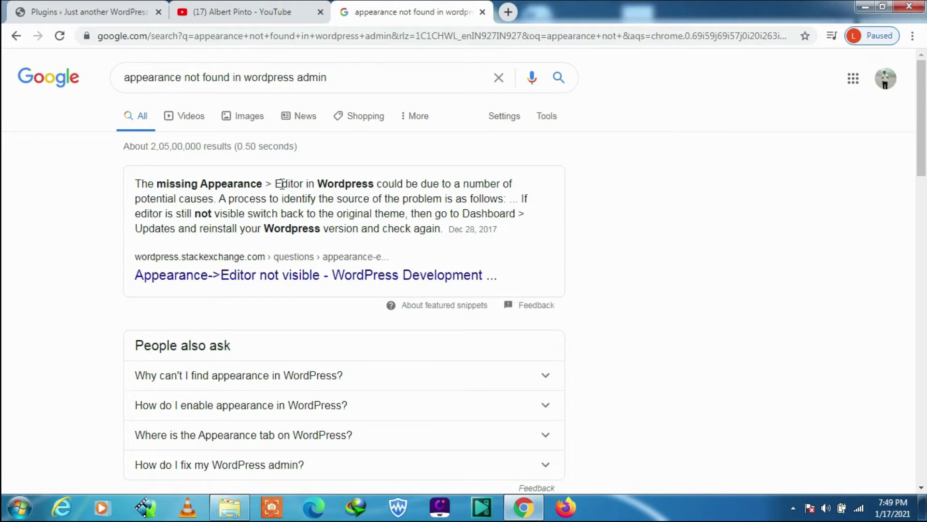
left_click_drag(296, 182, 282, 183)
scroll(414, 244, "down", 1)
scroll(434, 215, "down", 2)
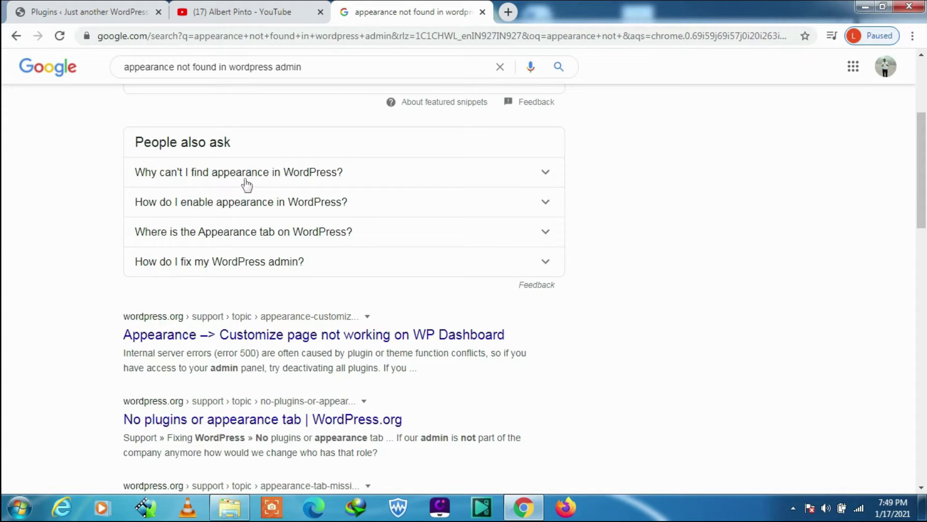
Expand the 'Why can't I find appearance in WordPress?' question and scroll to read the answer.
left_click(548, 175)
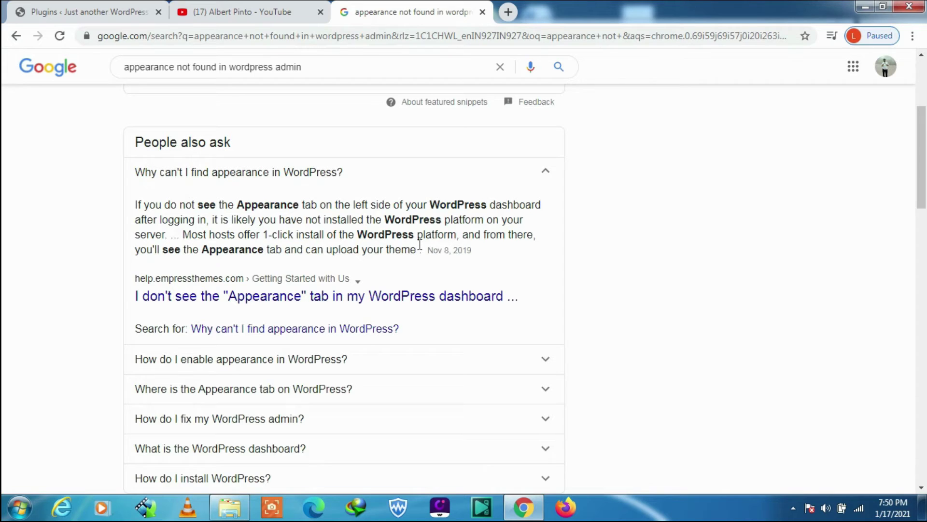
scroll(419, 245, "down", 2)
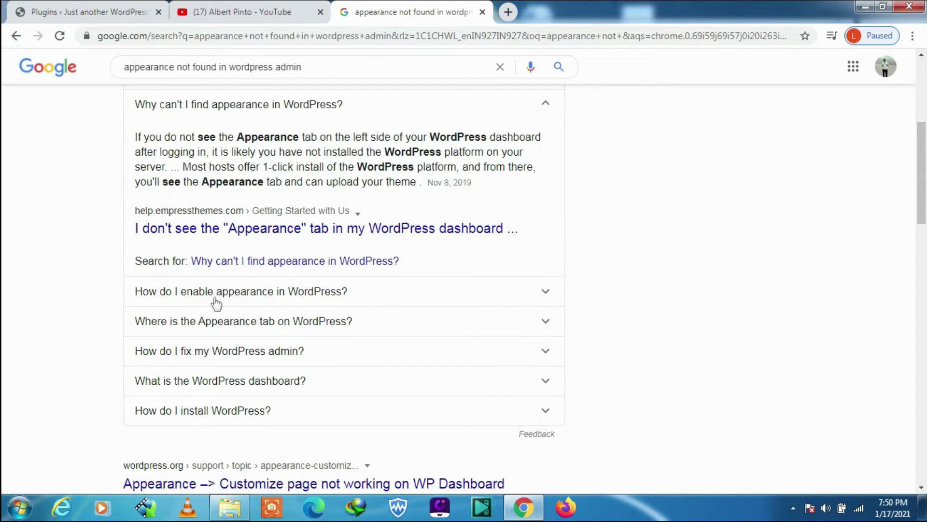
Expand the 'How do I enable appearance' question and scroll through its answer.
left_click(546, 292)
scroll(532, 276, "down", 2)
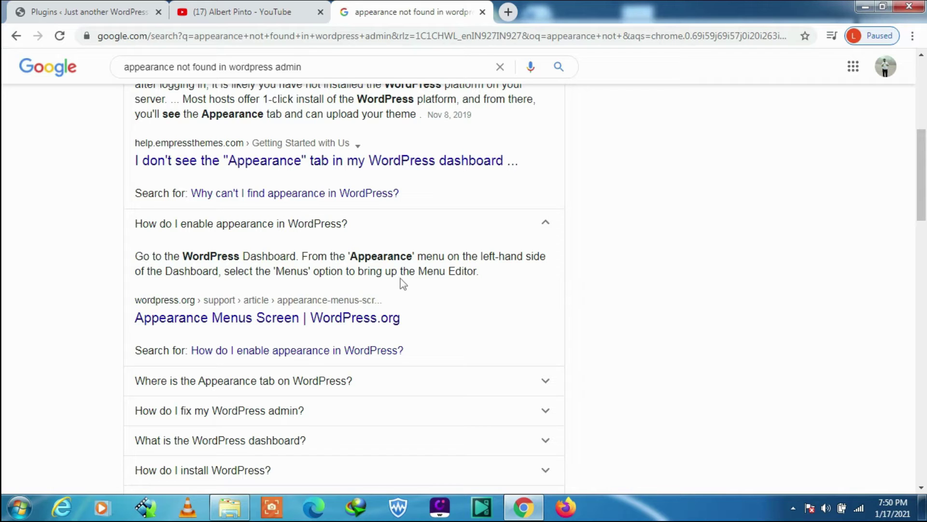
scroll(303, 269, "up", 3)
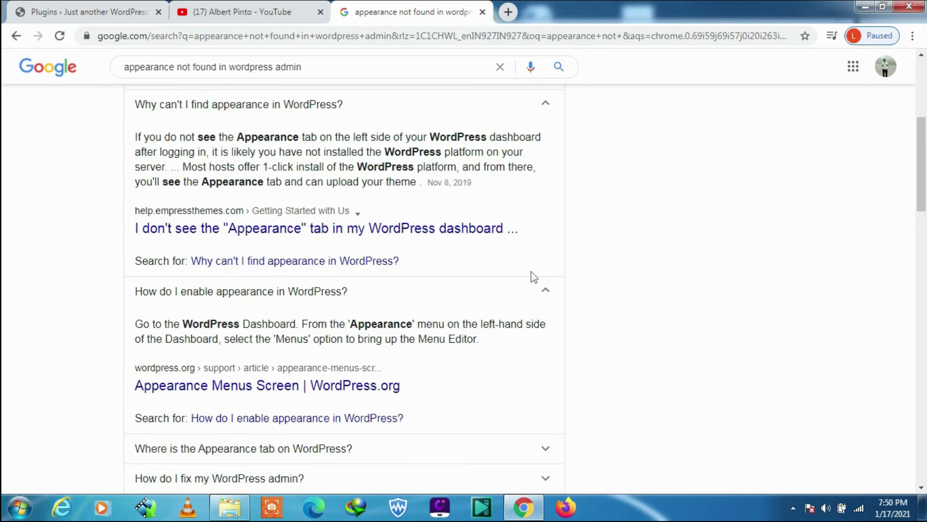
scroll(531, 275, "down", 3)
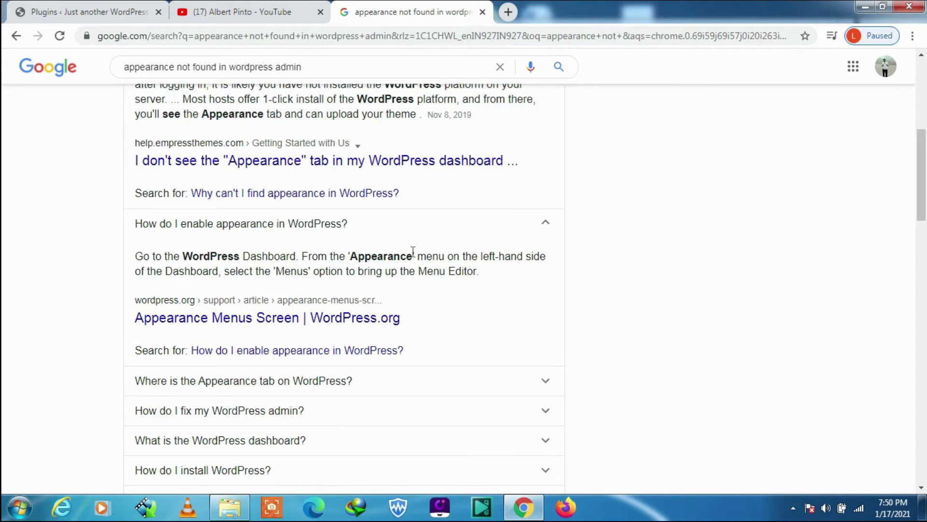
scroll(414, 252, "down", 1)
scroll(452, 251, "down", 1)
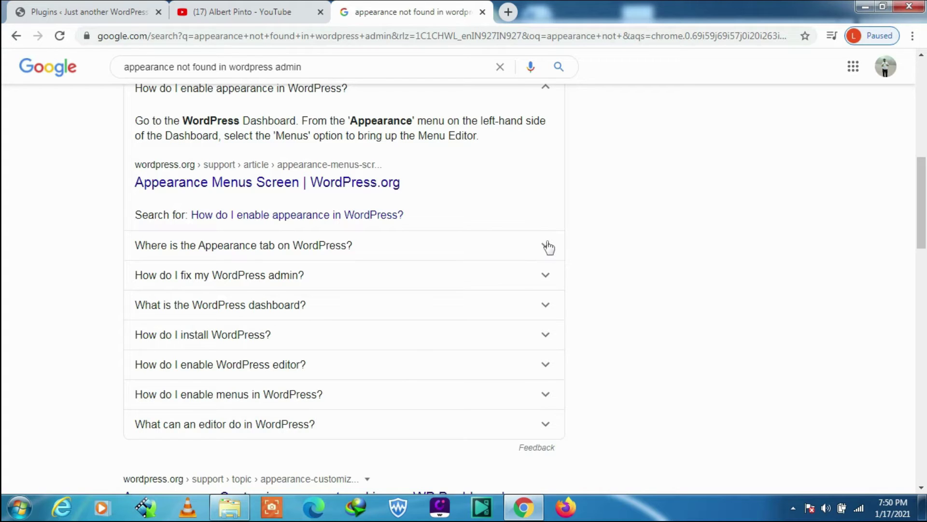
Expand the 'Where is the Appearance tab' answer, read it, and return to the top.
left_click(499, 245)
scroll(499, 245, "down", 1)
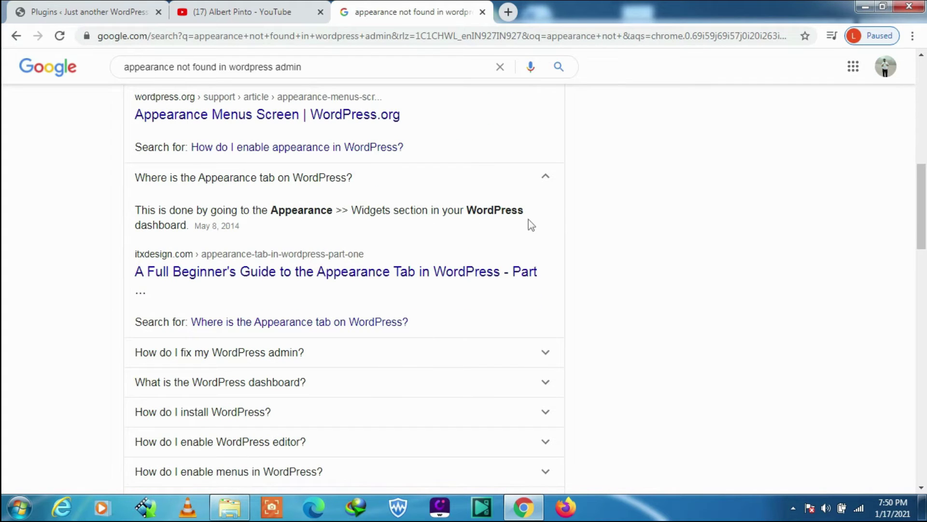
scroll(530, 223, "up", 1)
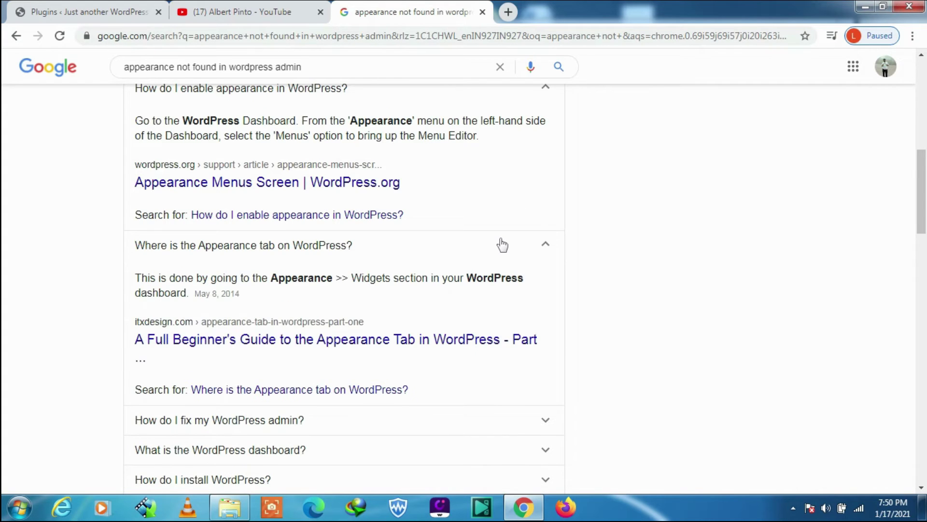
scroll(503, 245, "down", 1)
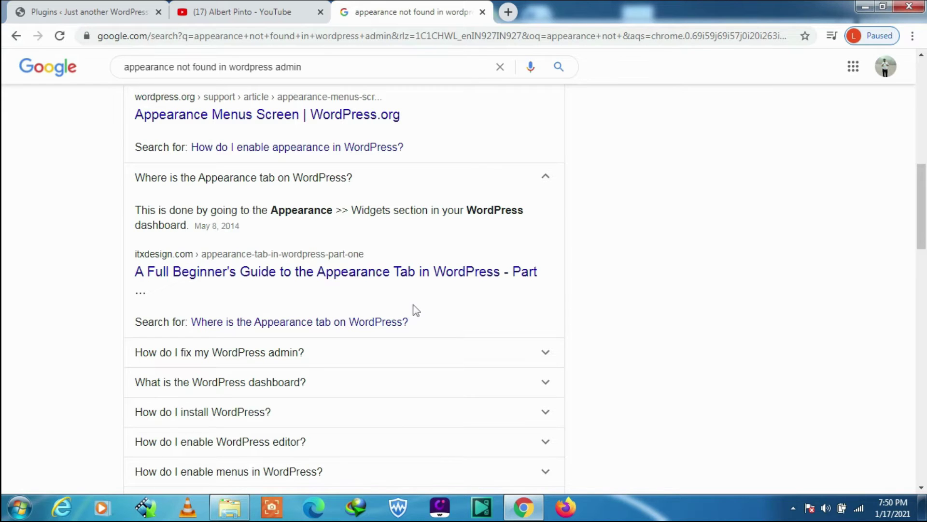
scroll(423, 299, "up", 1)
scroll(424, 300, "up", 3)
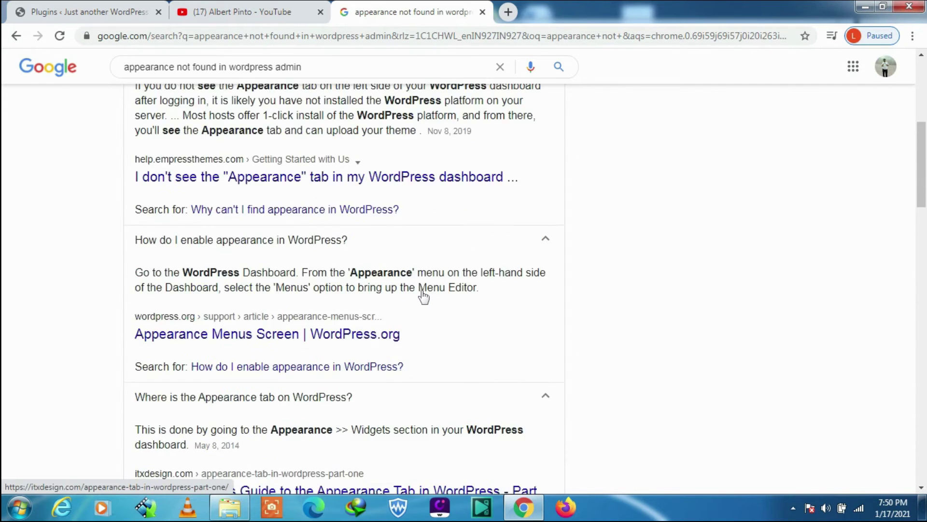
scroll(424, 295, "up", 2)
scroll(425, 290, "up", 2)
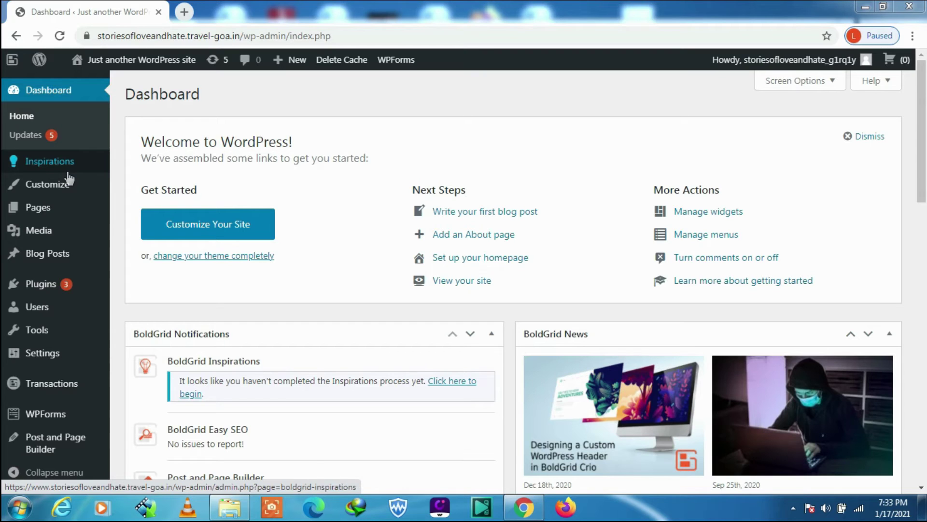
mouse_move(40, 284)
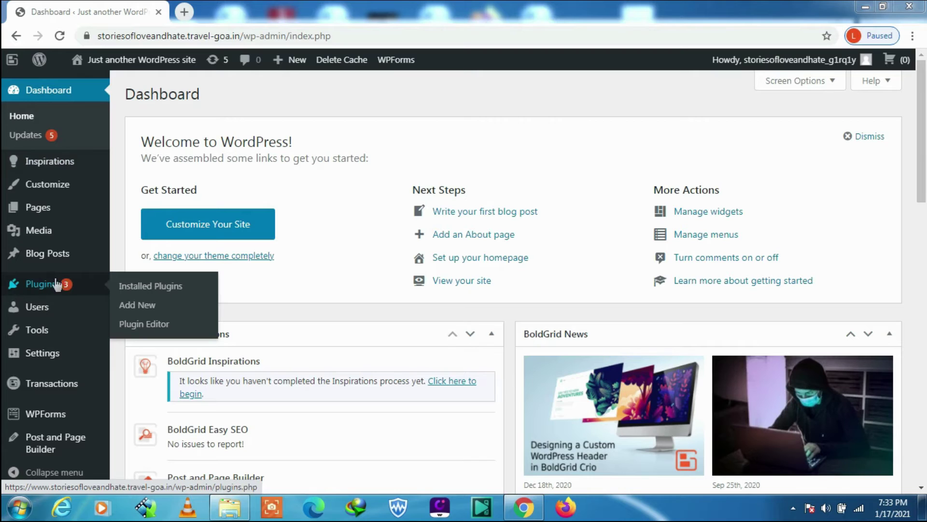
left_click(154, 288)
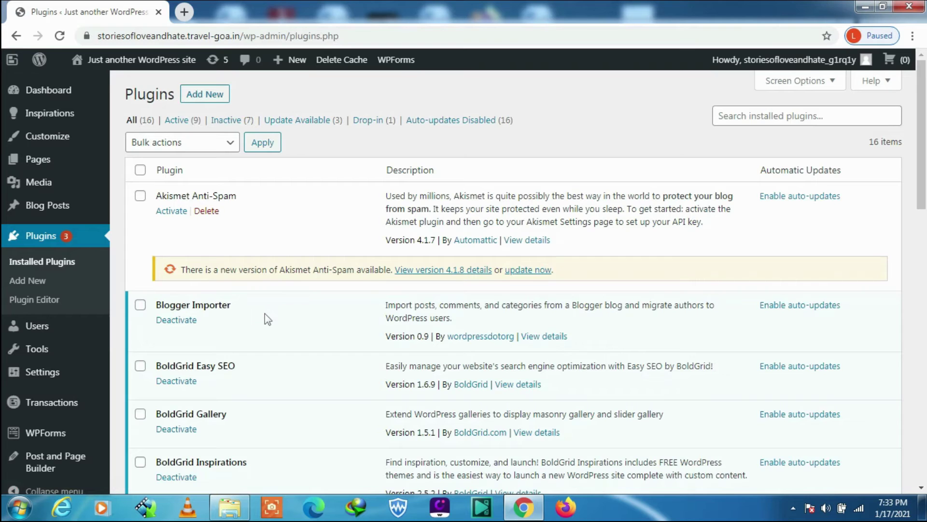
scroll(265, 313, "down", 3)
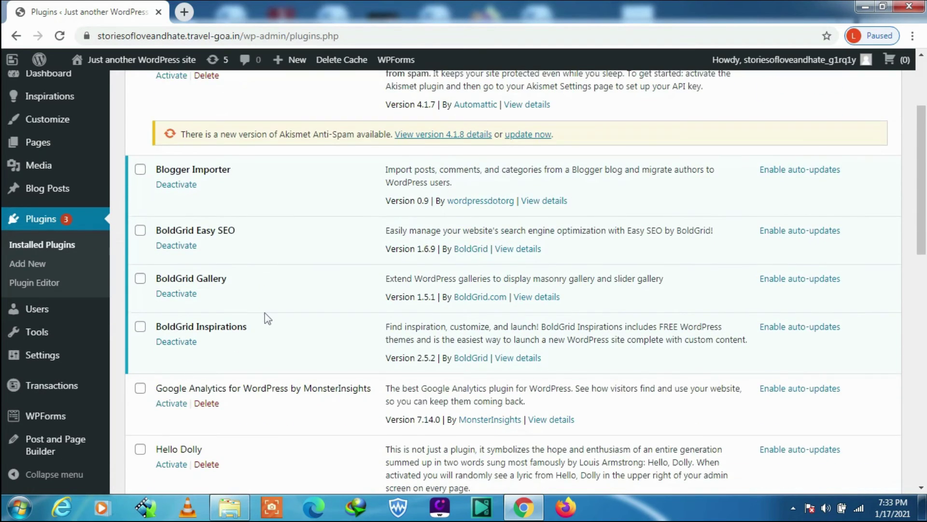
scroll(265, 313, "down", 3)
scroll(265, 313, "down", 4)
scroll(265, 313, "down", 2)
scroll(265, 313, "down", 3)
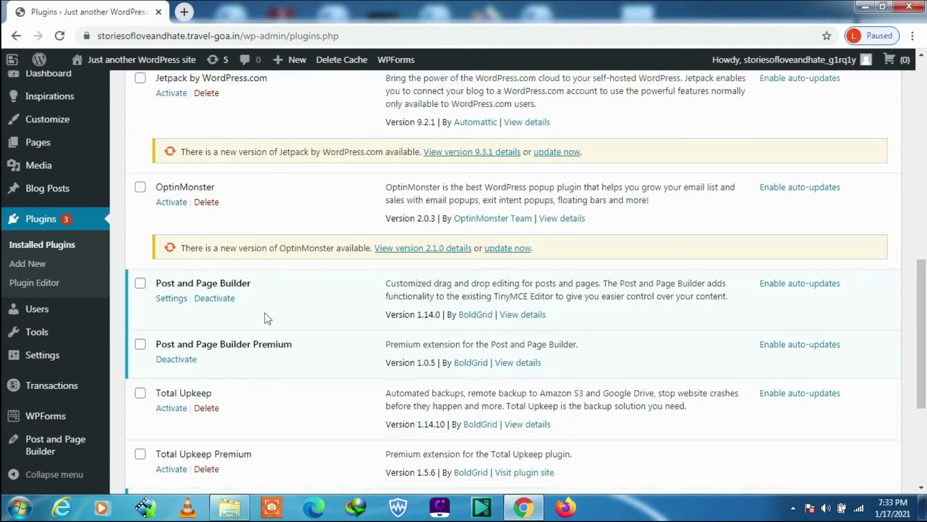
scroll(265, 312, "down", 2)
scroll(264, 311, "down", 1)
scroll(264, 312, "down", 2)
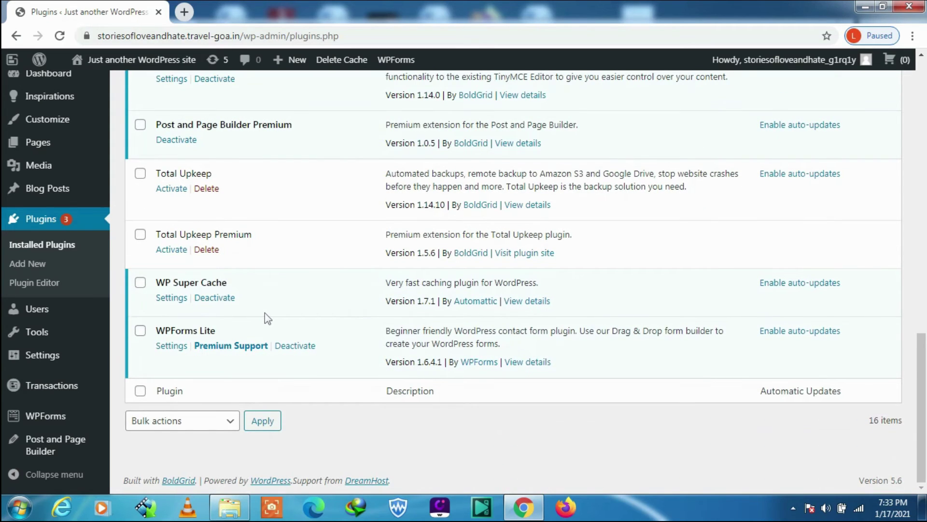
scroll(265, 312, "up", 5)
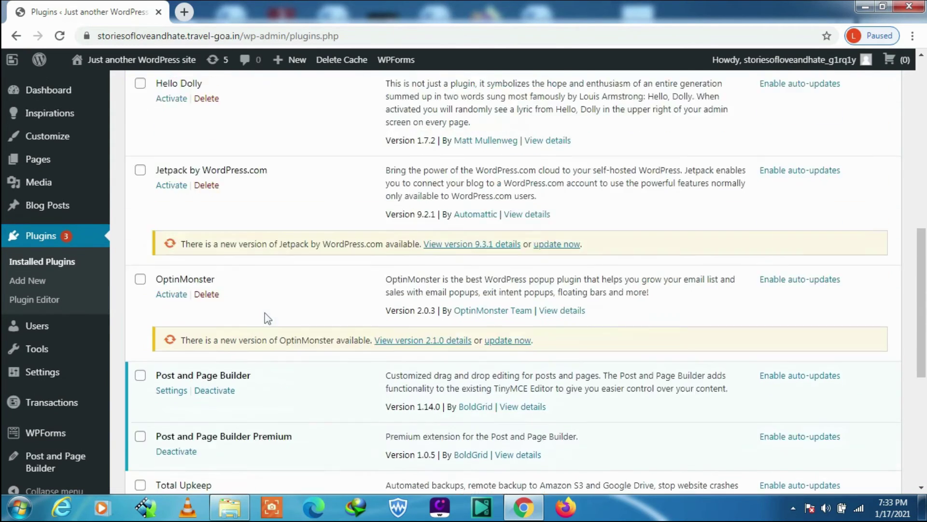
scroll(265, 312, "up", 5)
scroll(264, 312, "up", 5)
scroll(265, 312, "up", 2)
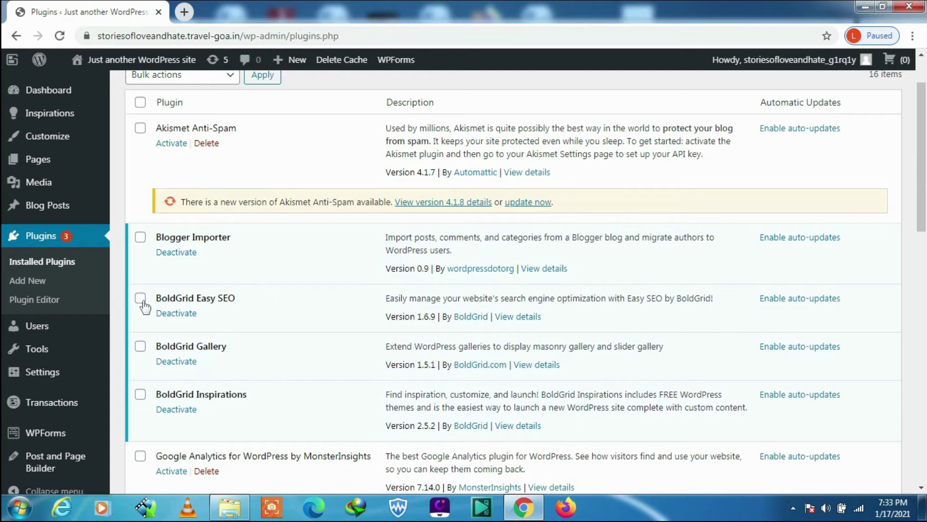
scroll(264, 312, "down", 3)
scroll(265, 312, "down", 2)
scroll(265, 312, "down", 4)
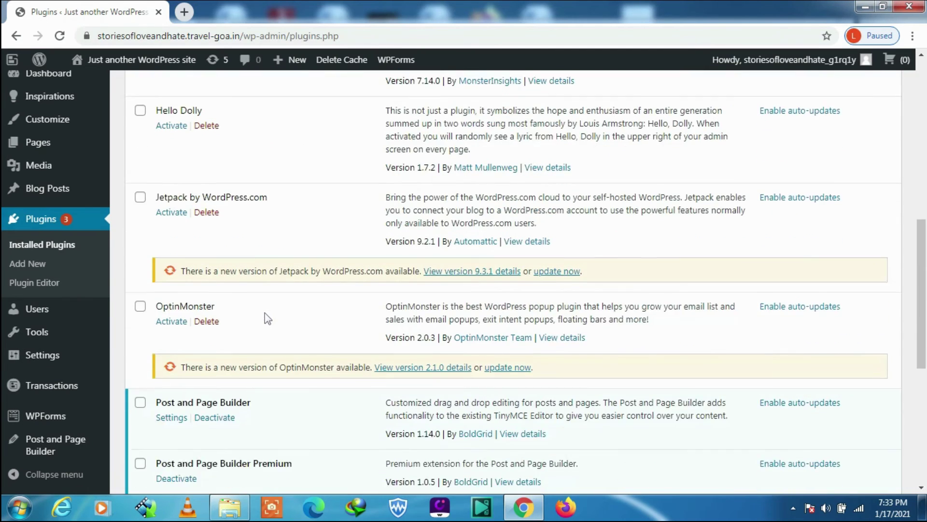
scroll(265, 312, "down", 3)
scroll(265, 313, "down", 3)
scroll(265, 313, "down", 2)
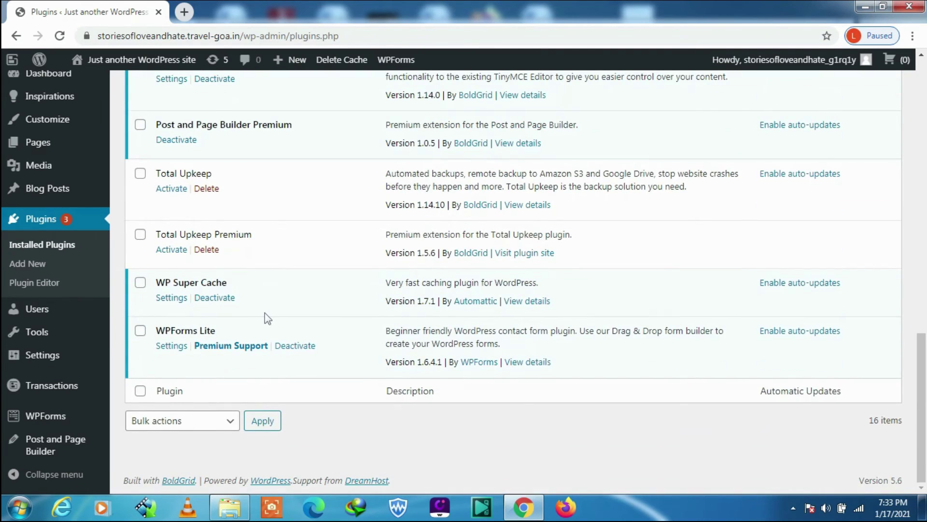
scroll(264, 313, "up", 4)
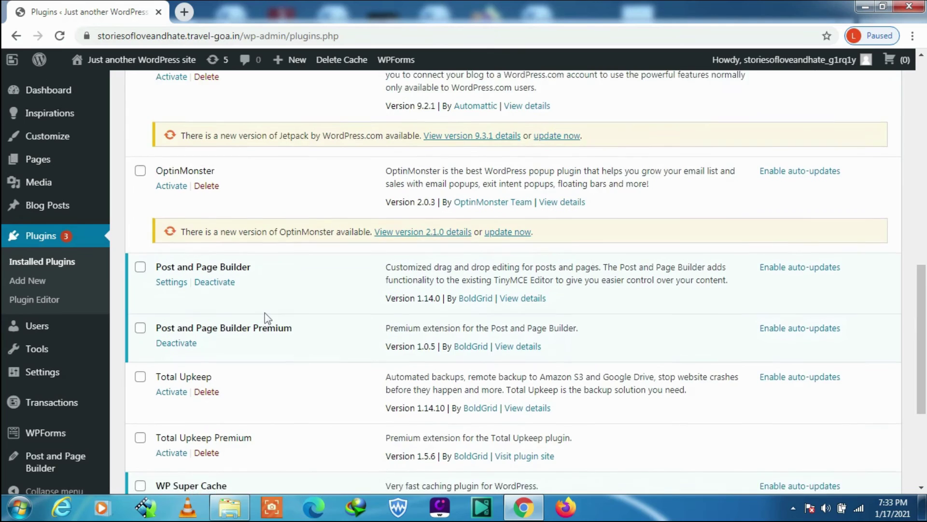
scroll(265, 313, "up", 4)
scroll(264, 313, "up", 3)
scroll(265, 312, "up", 3)
scroll(264, 313, "up", 1)
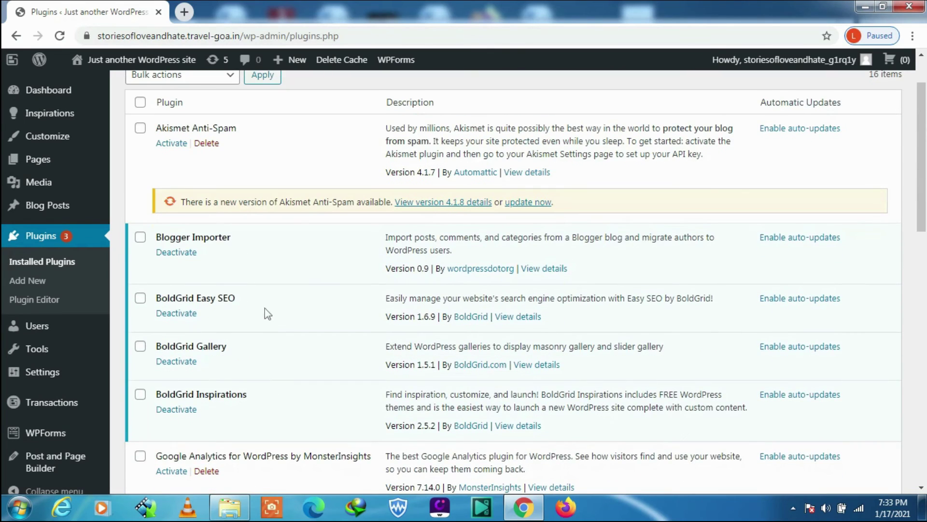
scroll(265, 313, "down", 3)
scroll(265, 313, "down", 3)
scroll(265, 313, "down", 2)
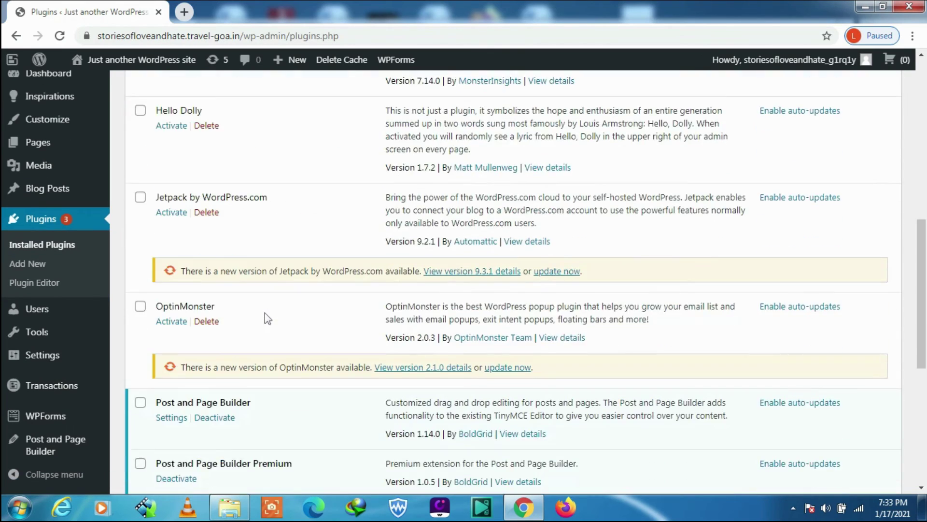
scroll(265, 313, "down", 3)
scroll(265, 313, "down", 2)
scroll(264, 312, "down", 2)
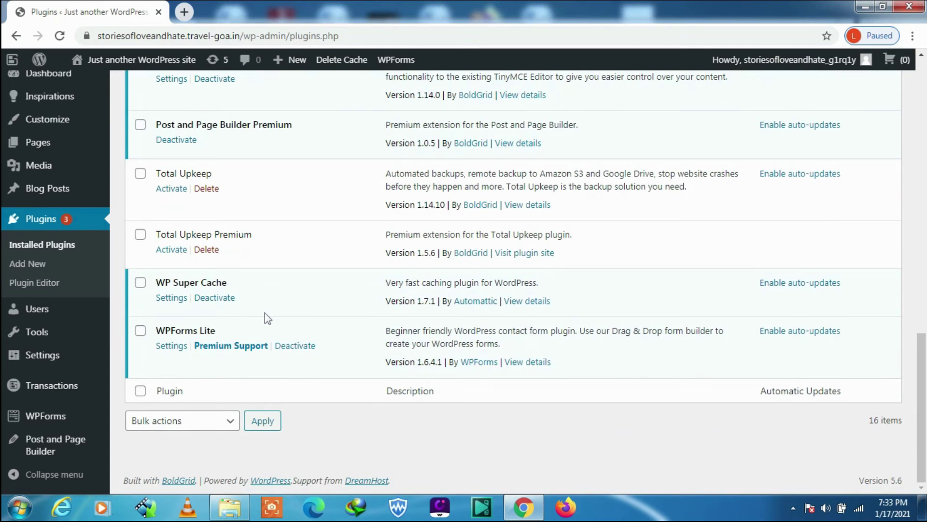
scroll(265, 313, "up", 3)
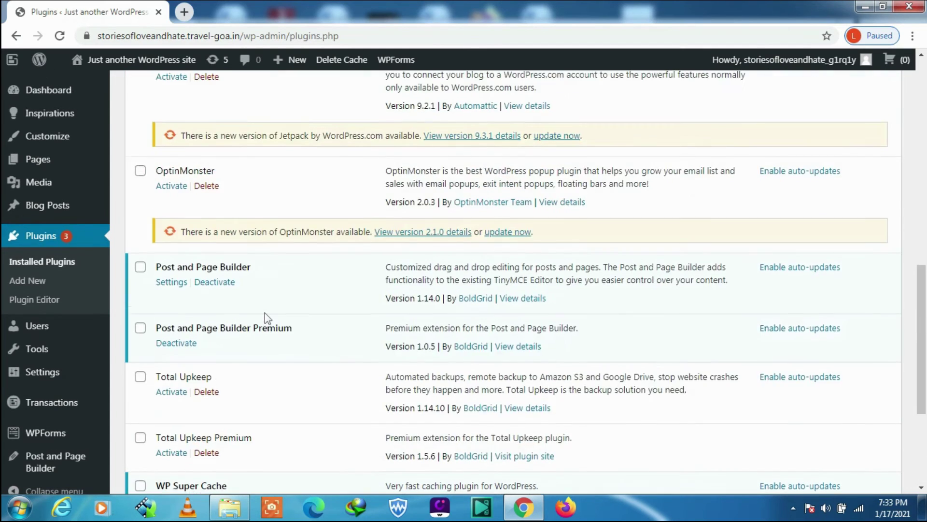
scroll(265, 313, "up", 2)
scroll(265, 312, "up", 5)
scroll(265, 318, "up", 4)
scroll(264, 318, "up", 2)
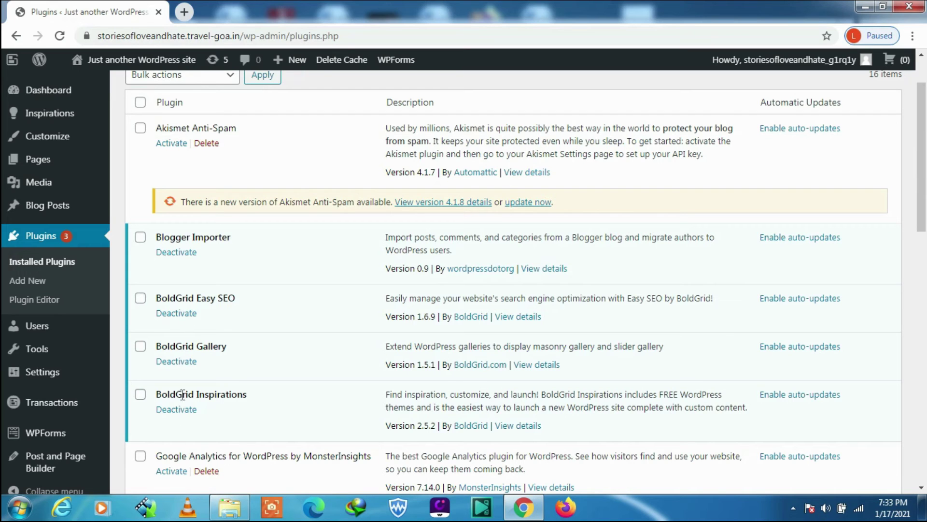
Deactivate BoldGrid Easy SEO, BoldGrid Gallery and BoldGrid Inspirations in Installed Plugins.
left_click(177, 314)
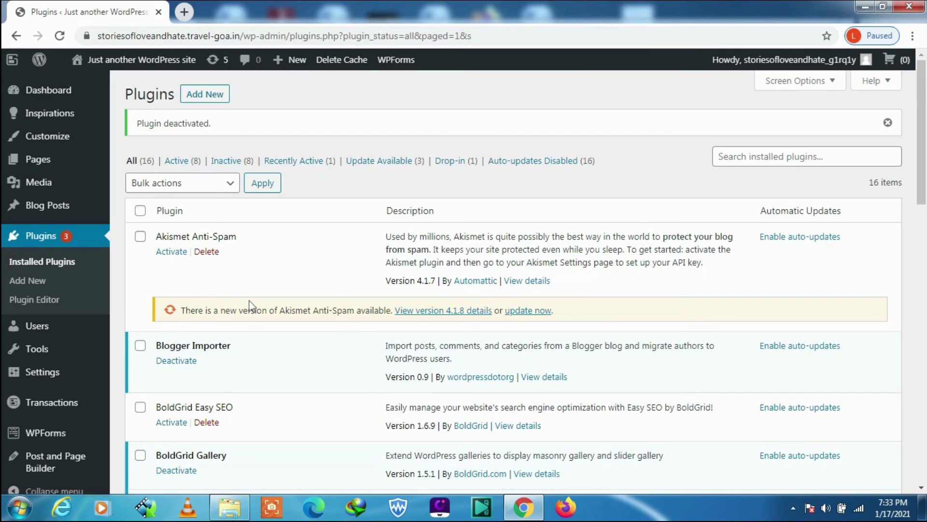
scroll(256, 302, "down", 3)
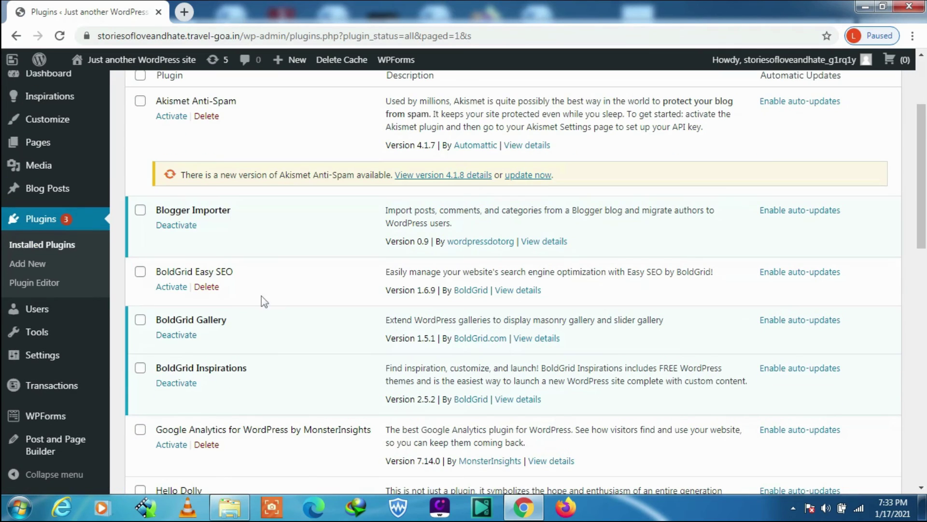
left_click(179, 336)
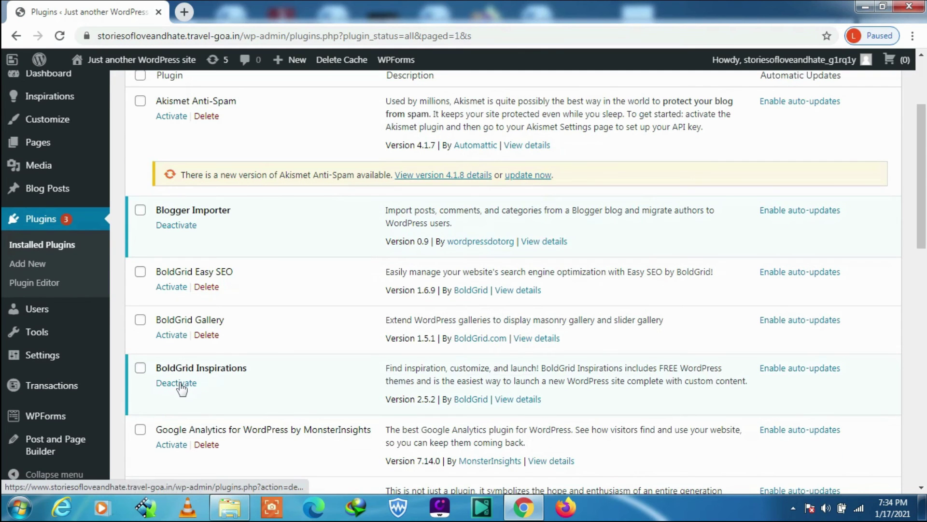
left_click(180, 384)
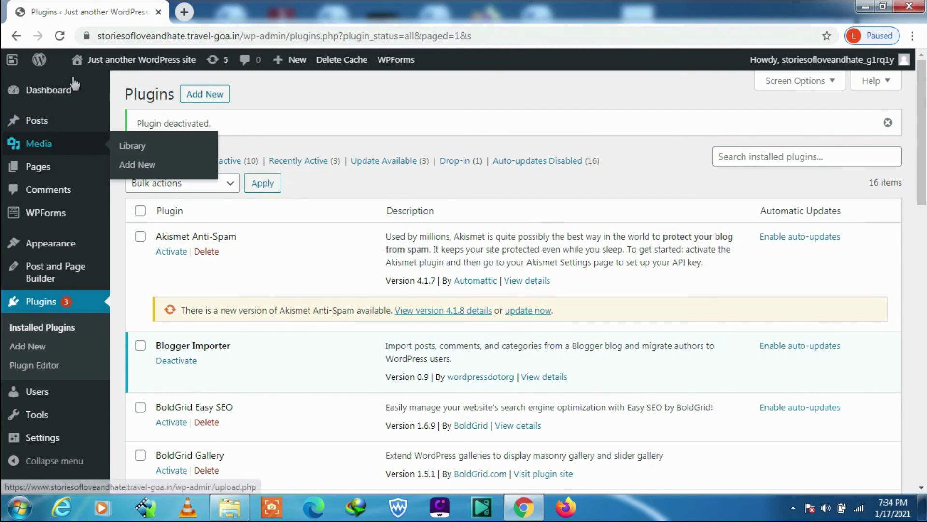
Reload the Installed Plugins page twice, checking that Appearance stays in the sidebar.
left_click(59, 36)
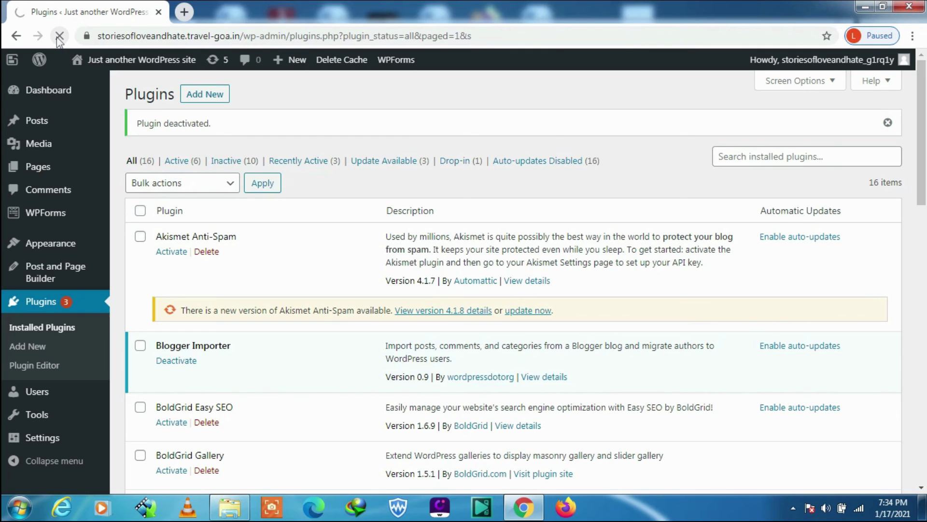
mouse_move(50, 243)
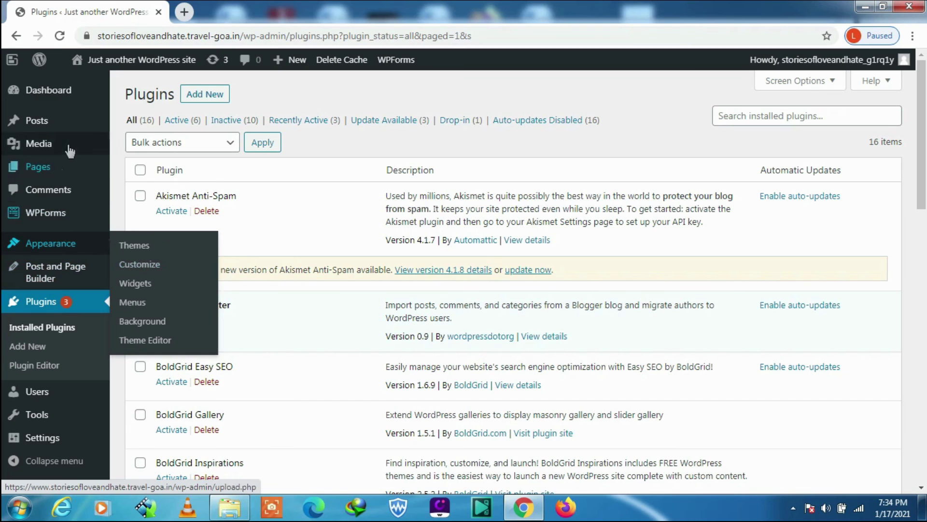
left_click(60, 35)
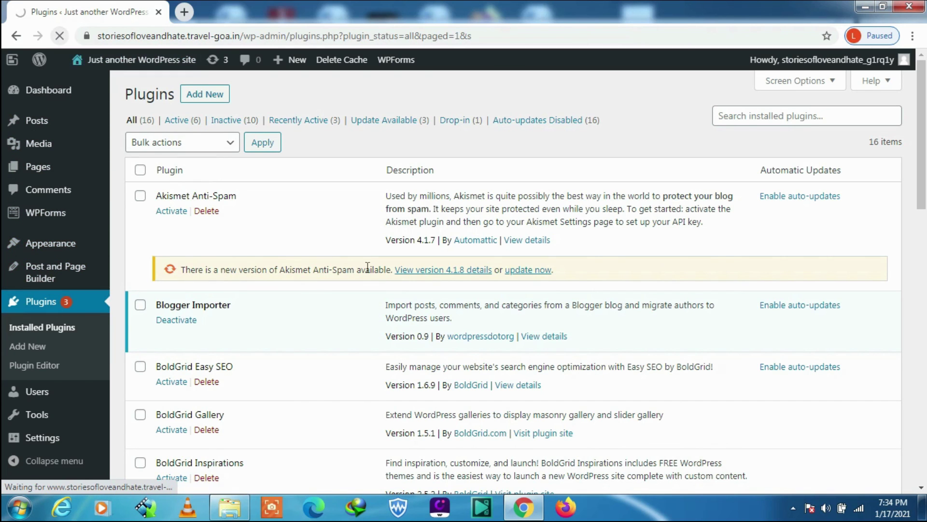
Deactivate BoldGrid Inspirations again from the Installed Plugins list.
scroll(342, 246, "down", 2)
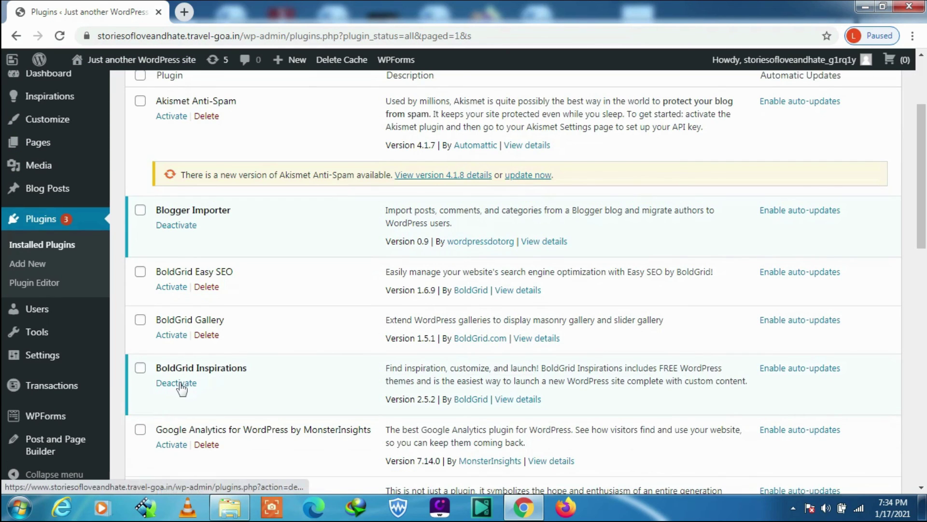
left_click(176, 383)
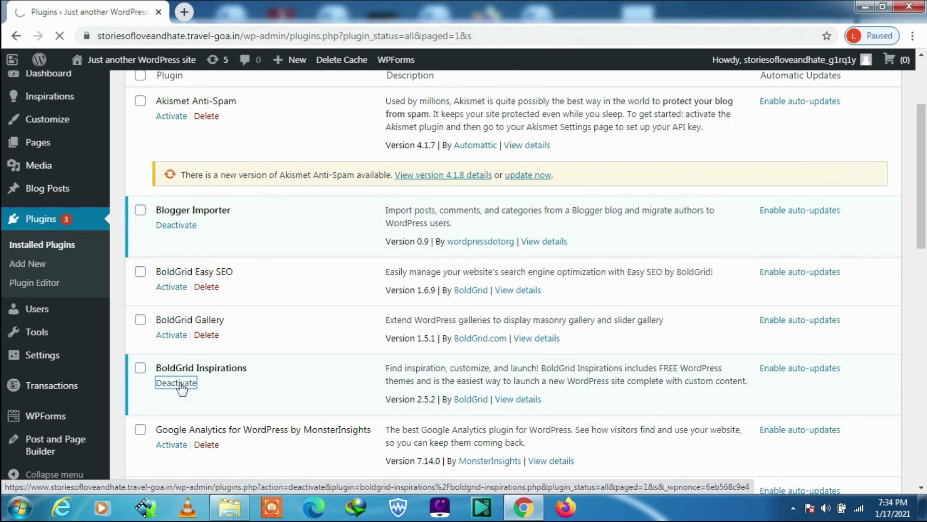